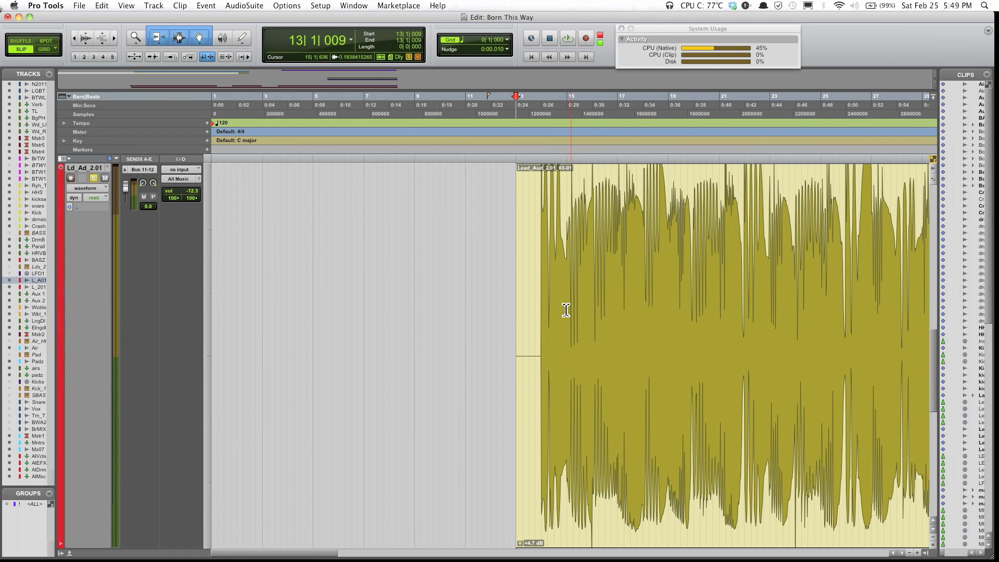
Step: Scroll the timeline right until the start of the Lead_Aud_2.01 vocal clip is visible
scroll(573, 323, "right", 5)
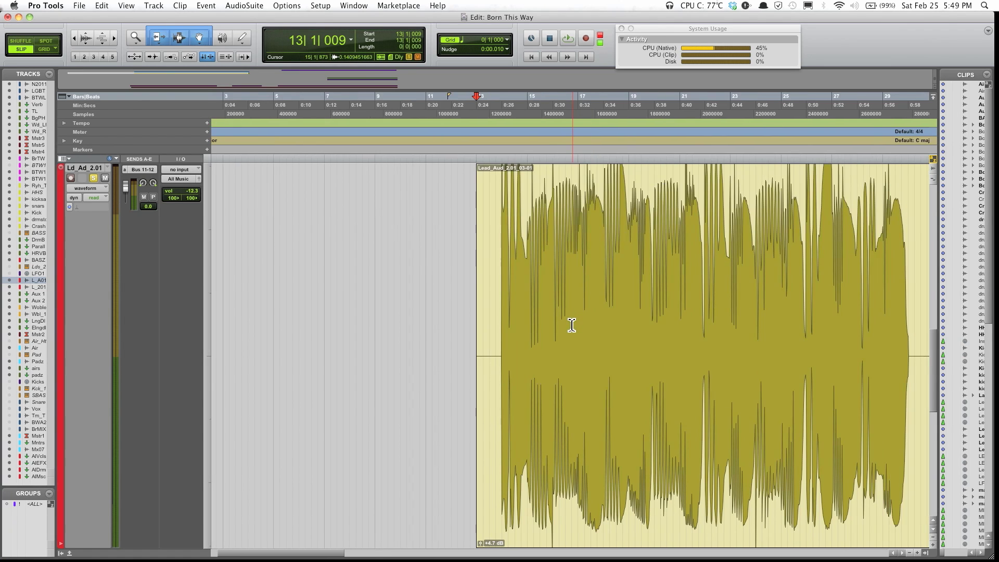
scroll(570, 323, "right", 2)
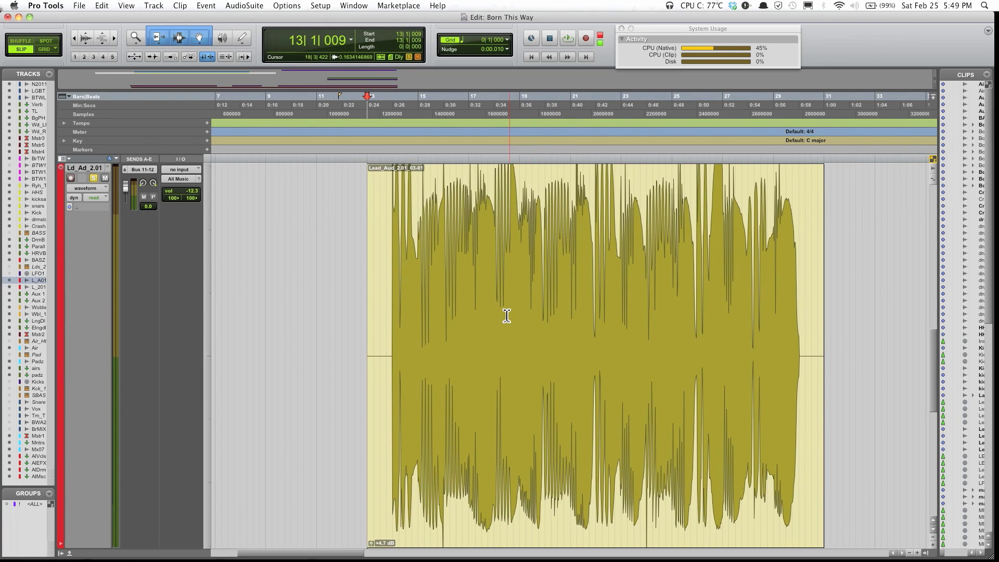
scroll(507, 317, "right", 1)
scroll(508, 318, "right", 2)
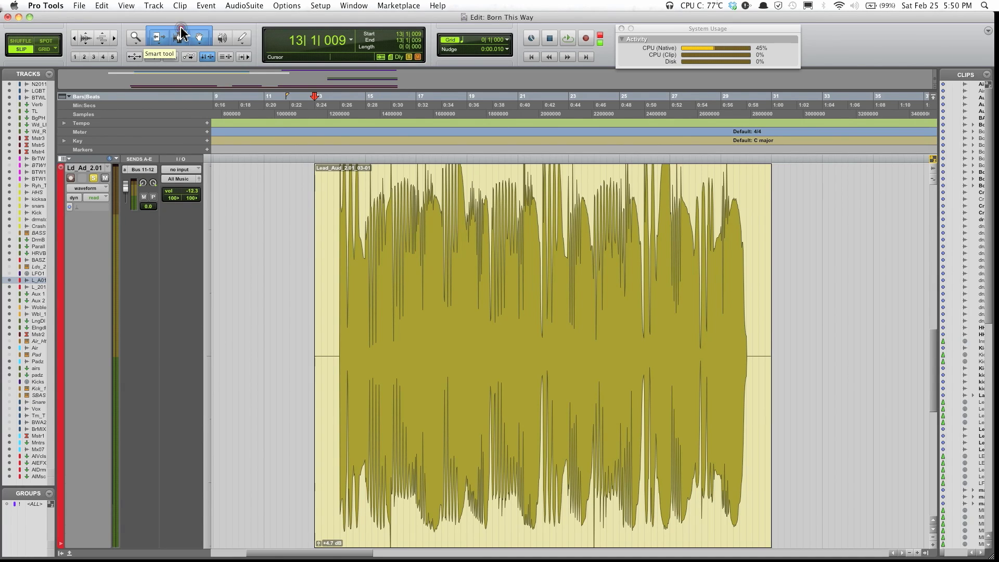
Step: With the Smart tool, select Lead_Aud_2.01 from its start at bar 13 to about bar 15
left_click(181, 31)
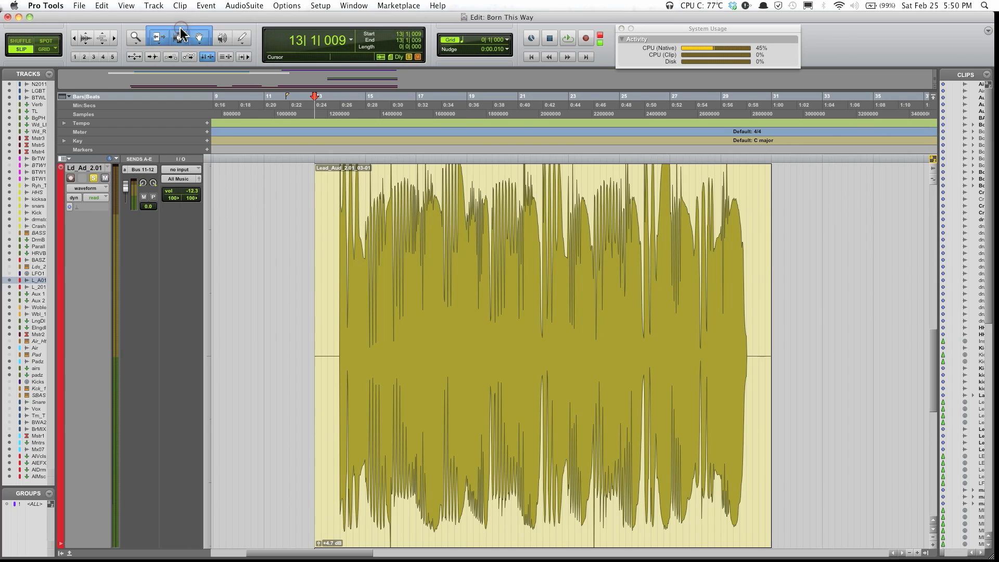
left_click(319, 172)
left_click_drag(337, 176, 383, 186)
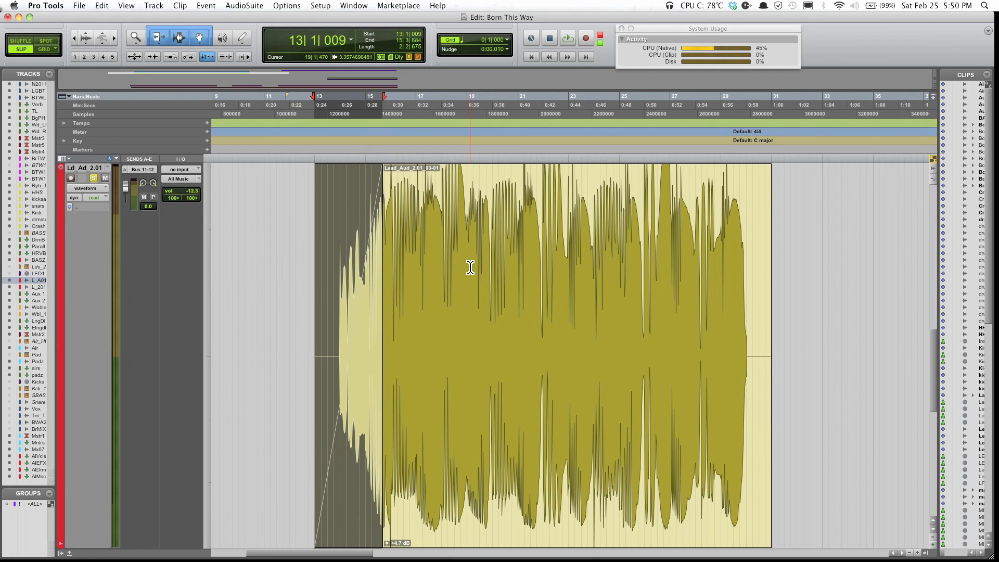
Step: Open the Fades dialog with Cmd+F, compare Equal Power and Equal Gain slopes, ending on Equal Gain
key("super+f")
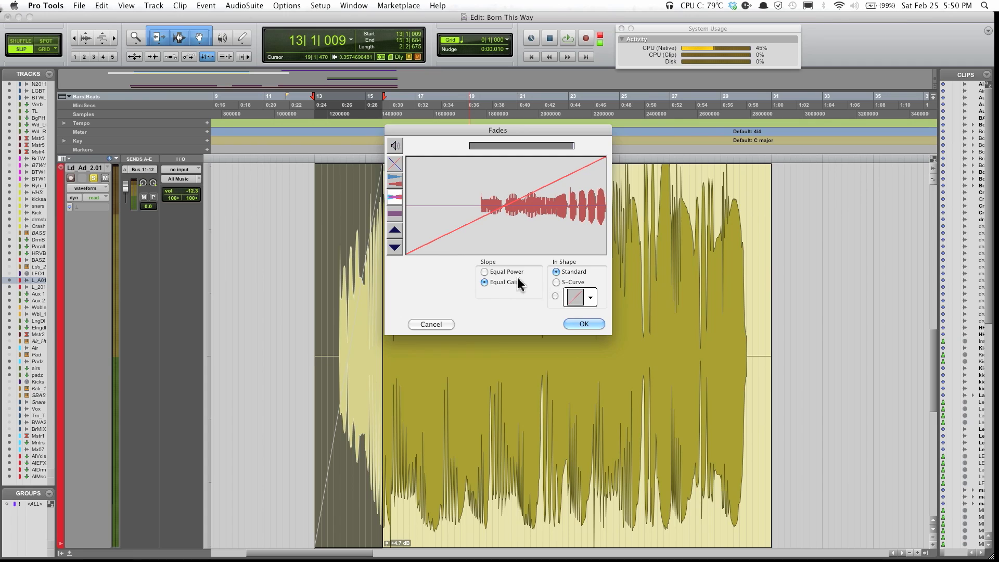
left_click(484, 273)
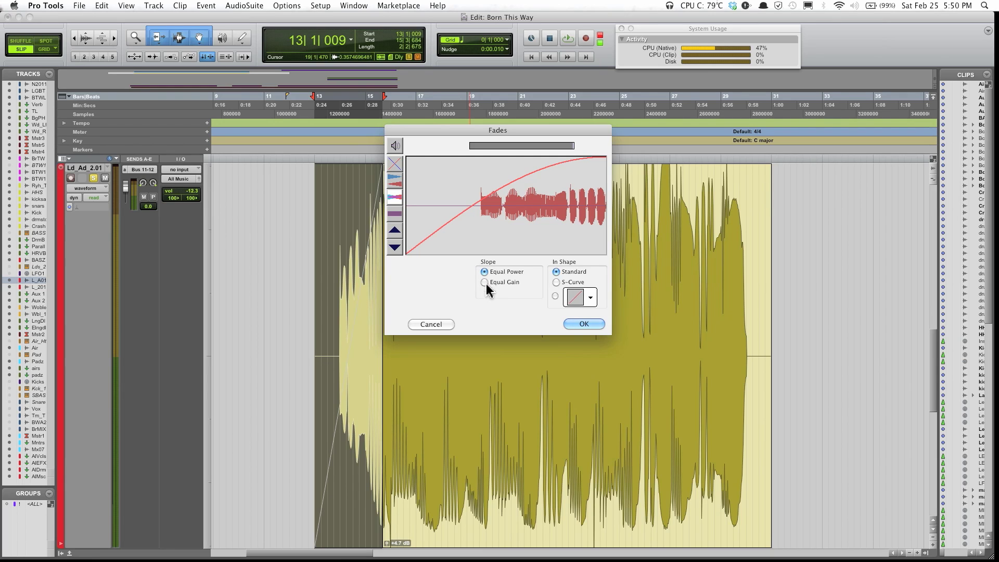
left_click(485, 284)
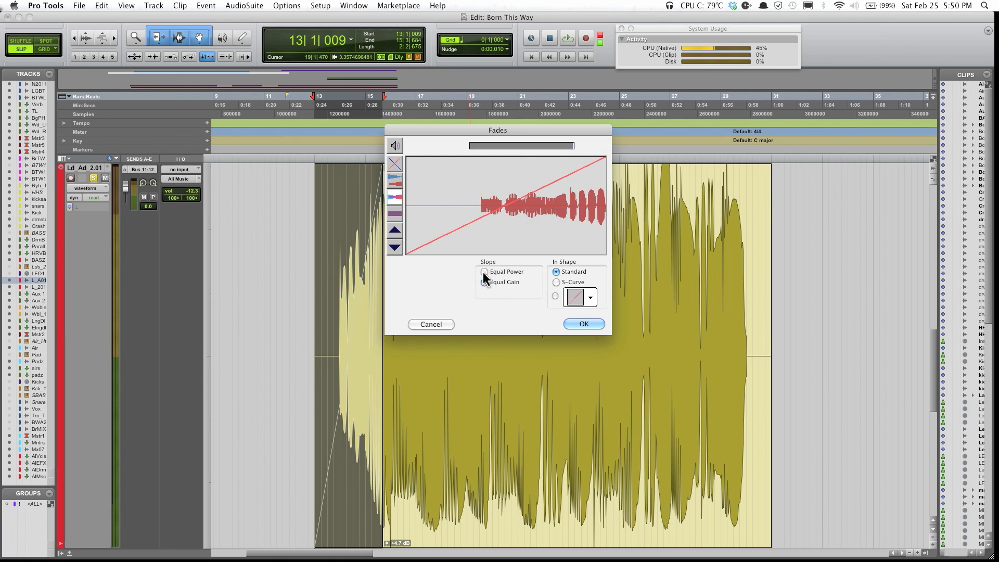
left_click(485, 274)
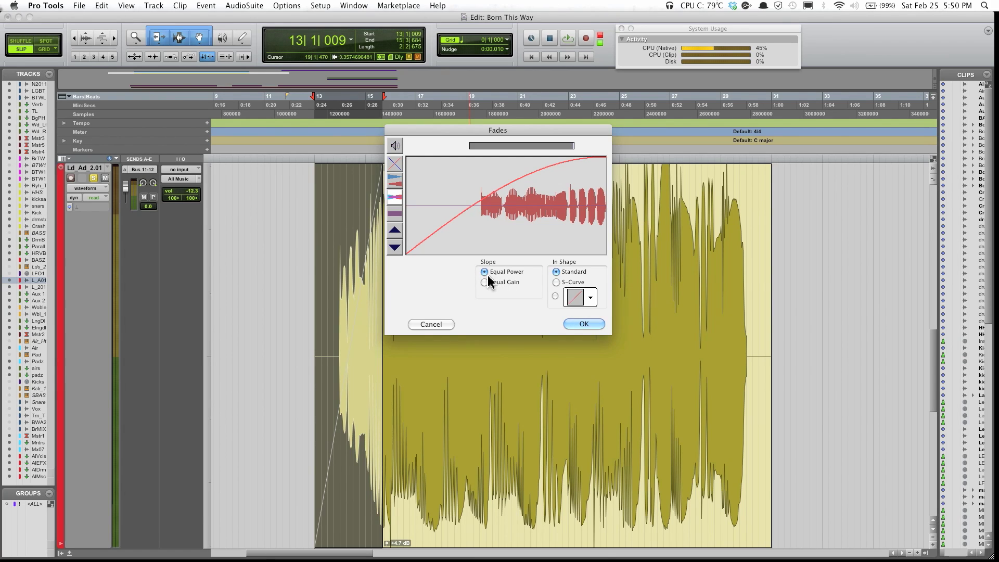
left_click(484, 282)
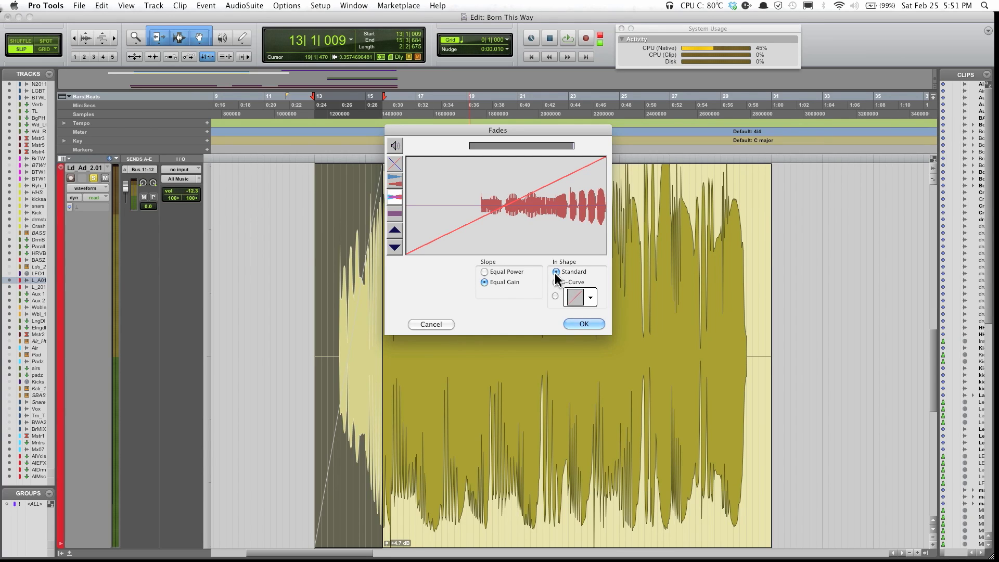
Step: Browse the preset fade-shape list without choosing one, then try the S-Curve in-shape
left_click(576, 297)
left_click(592, 298)
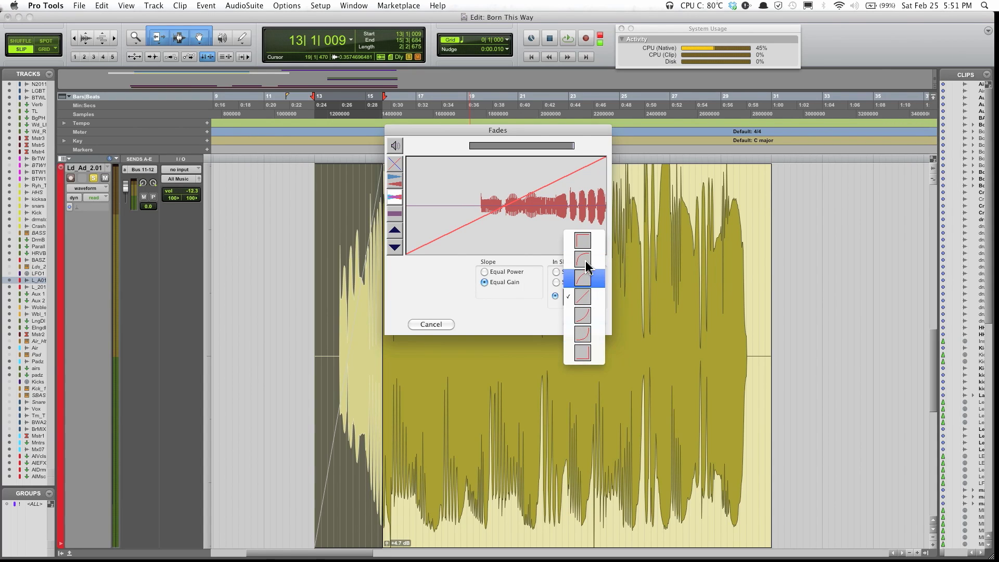
left_click(543, 325)
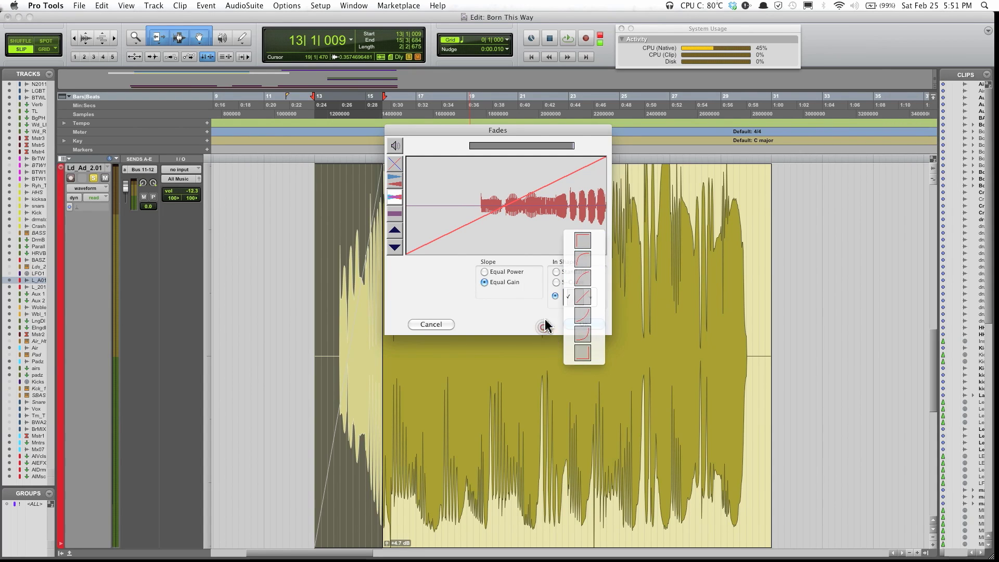
left_click(555, 271)
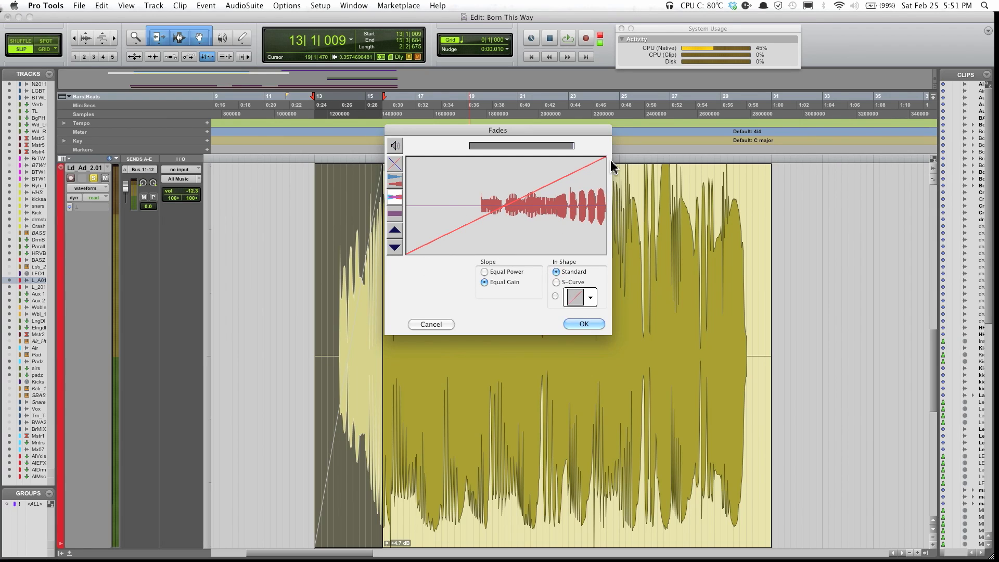
left_click(557, 285)
Step: Set the slope to Equal Power, try two custom preset shapes, then return to Standard
left_click(484, 271)
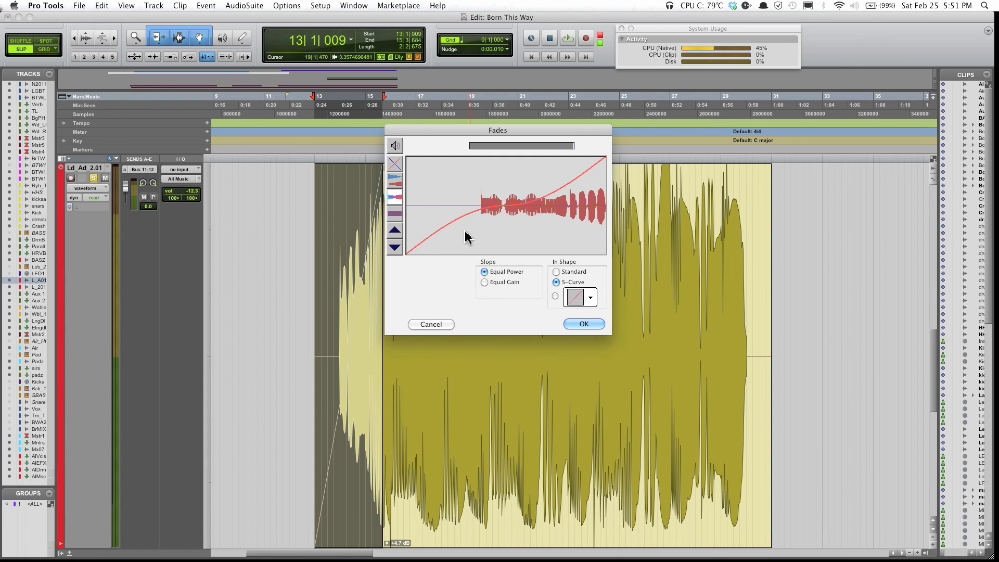
left_click(556, 296)
left_click(591, 296)
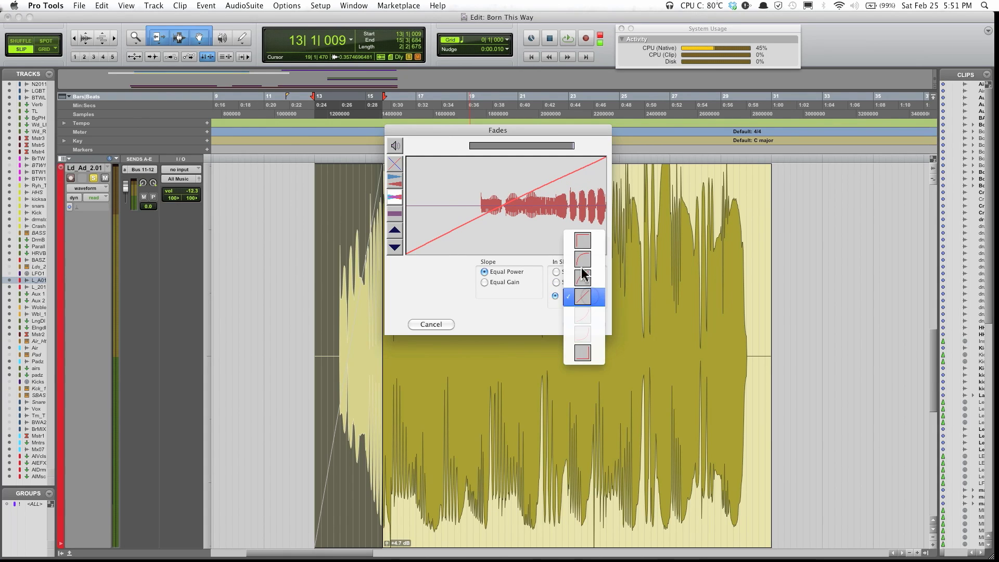
left_click(582, 261)
left_click(590, 298)
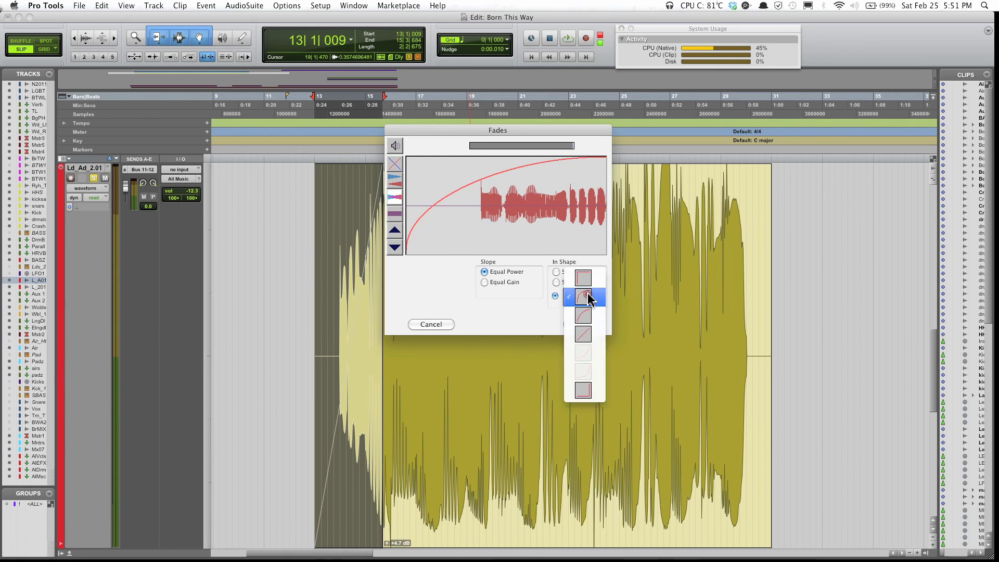
left_click(592, 316)
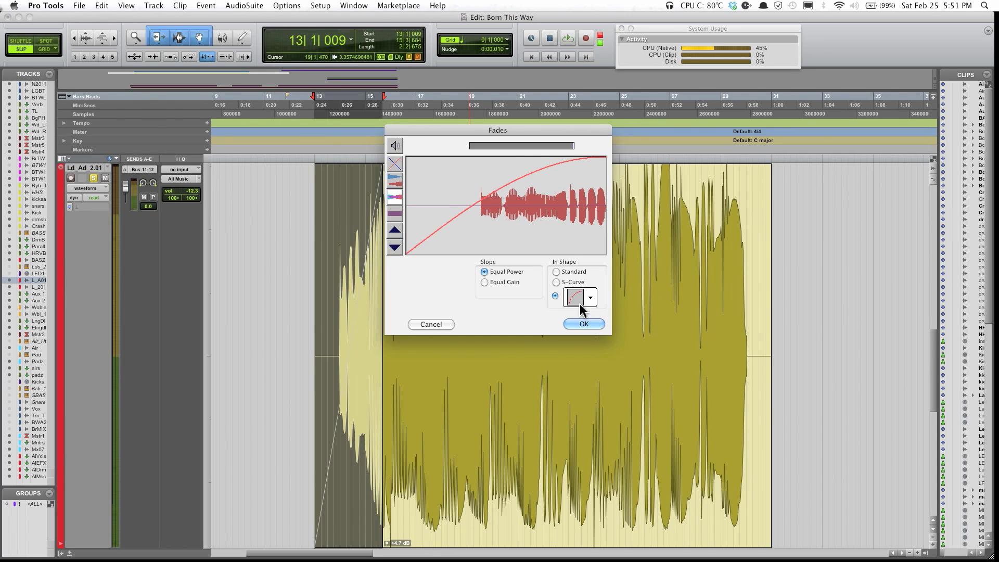
left_click(556, 272)
Step: Drag the fade curve to test its bend, then choose the S-Curve in-shape and tweak it
left_click_drag(486, 199, 549, 276)
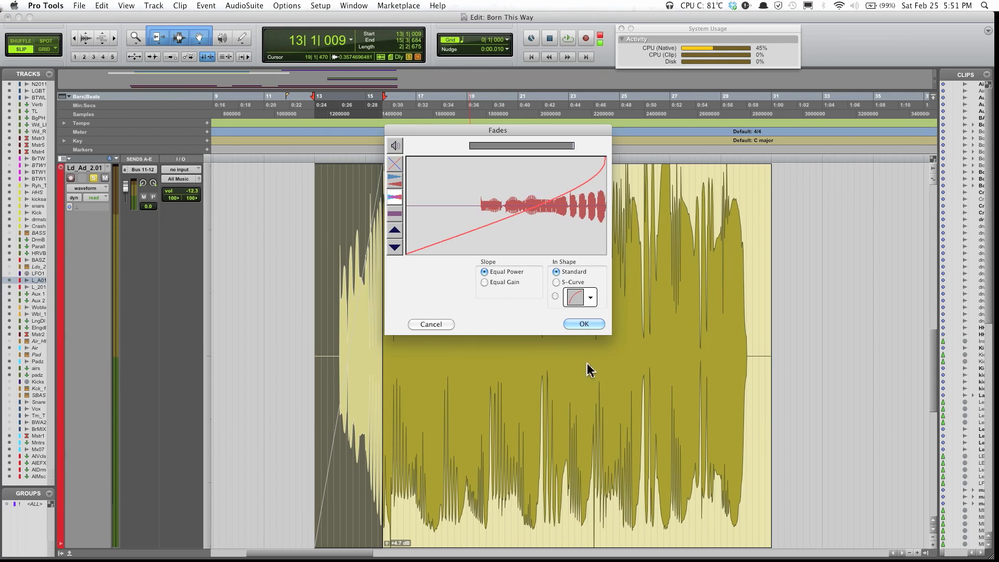
mouse_move(474, 203)
left_mouse_down()
mouse_move(468, 196)
mouse_move(486, 208)
left_mouse_up()
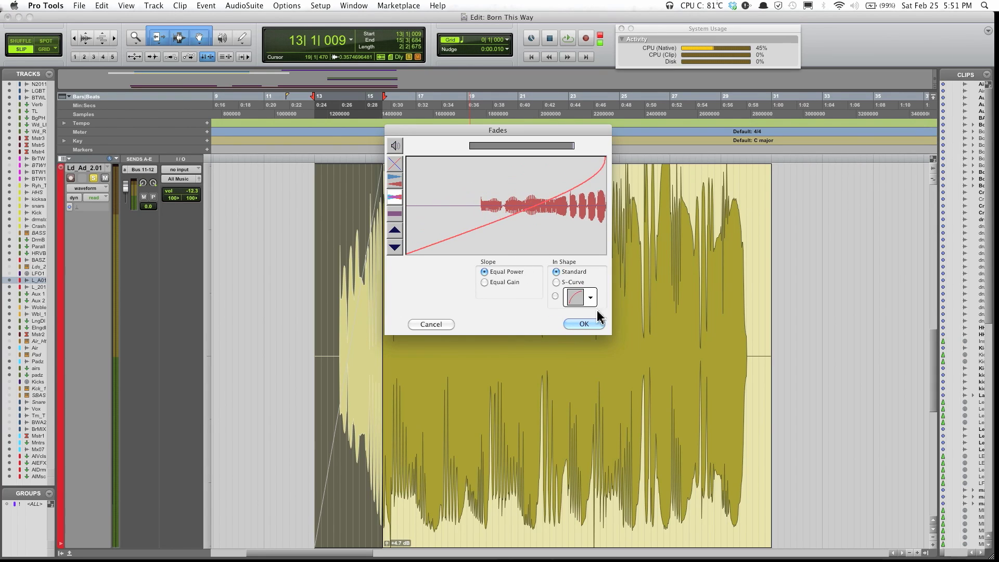
left_click_drag(451, 169, 564, 251)
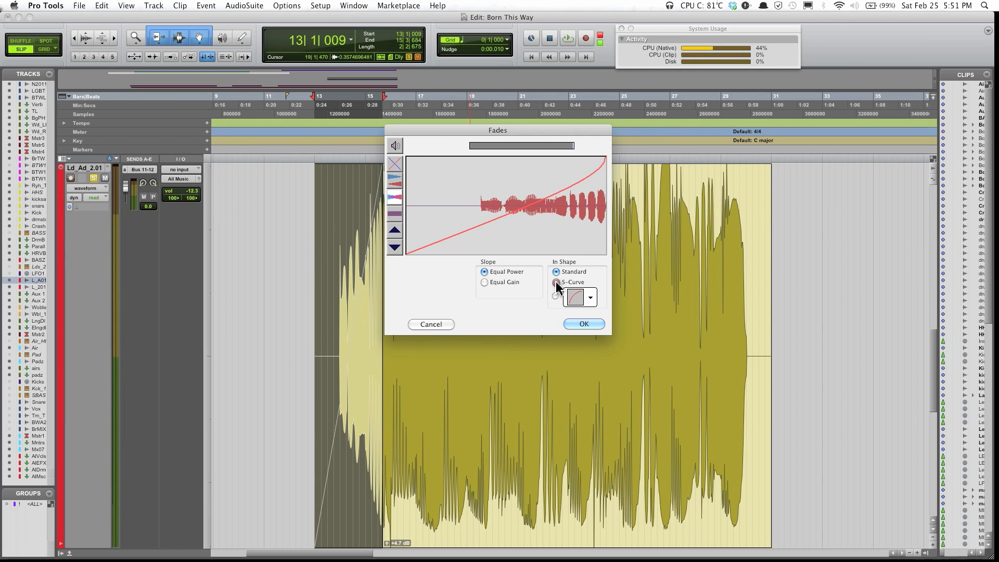
left_click(555, 283)
left_click_drag(514, 198, 482, 130)
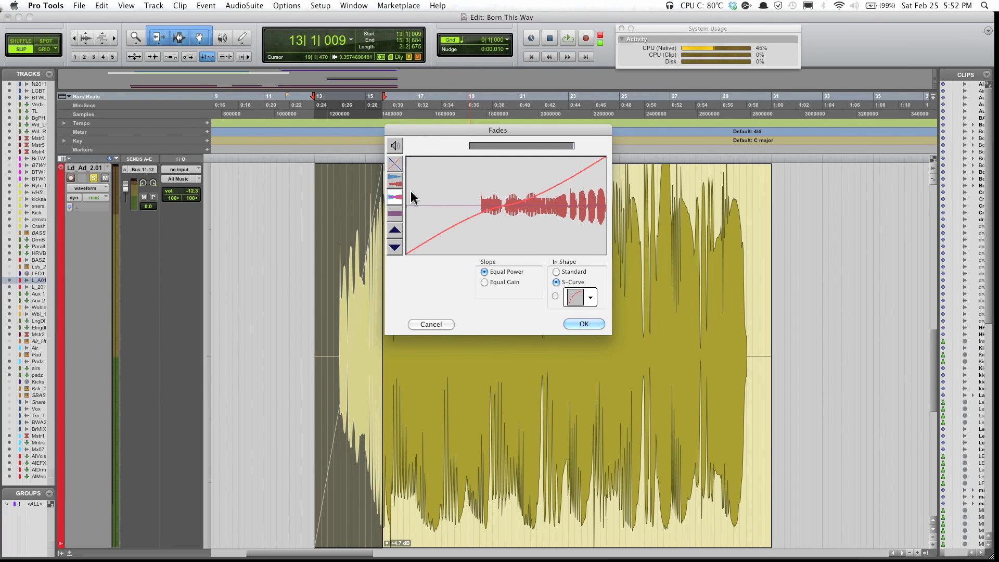
Step: Audition the fade and switch the preview to one curve over a centred waveform
left_click(395, 146)
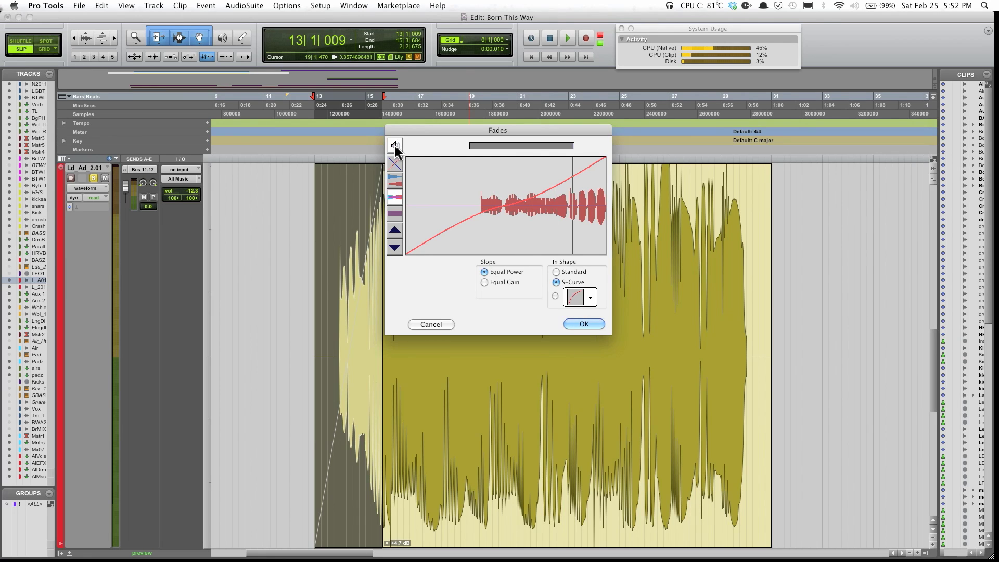
left_click(396, 182)
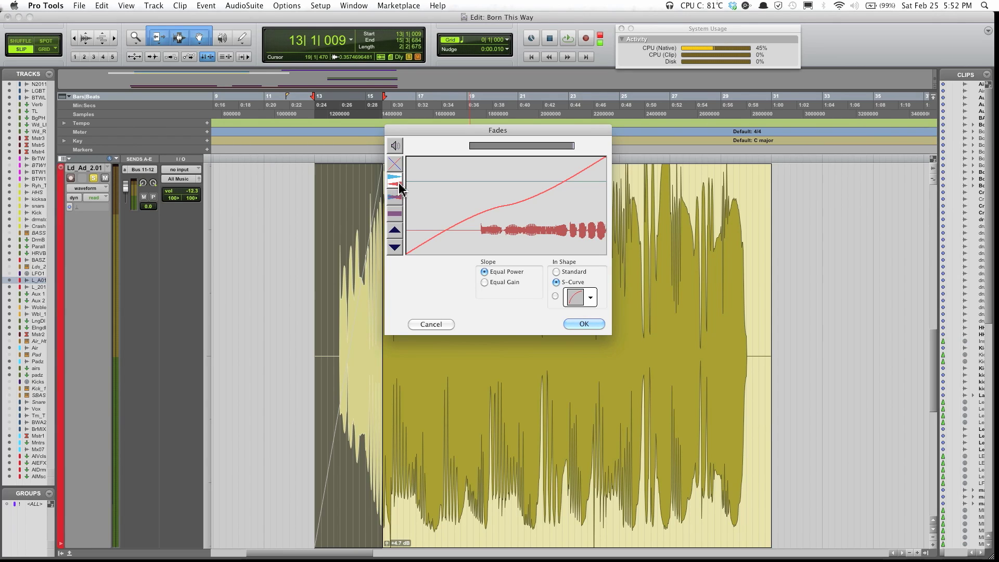
left_click(396, 197)
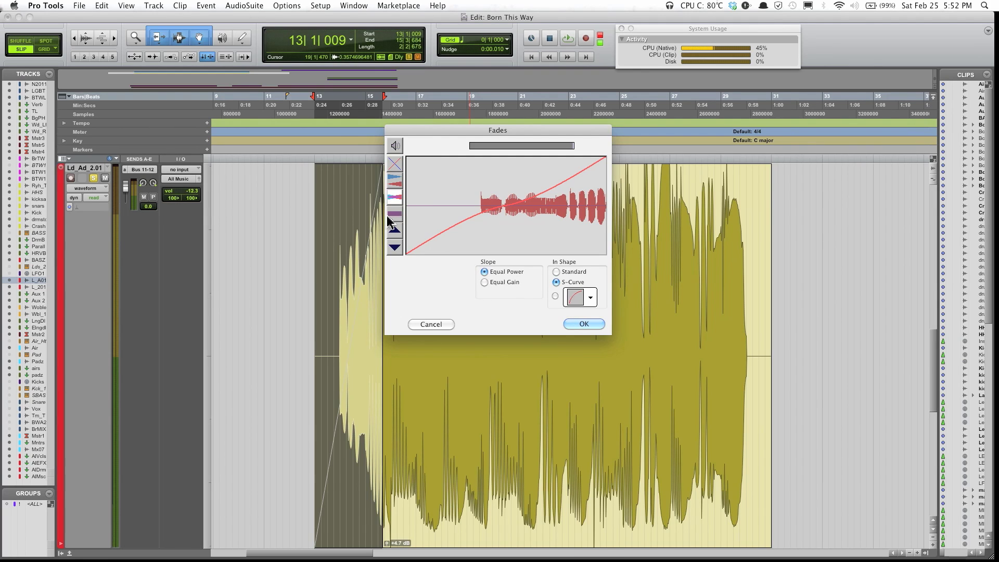
Step: Zoom the preview waveform up and down, then set the In Shape back to Standard
left_click(396, 235)
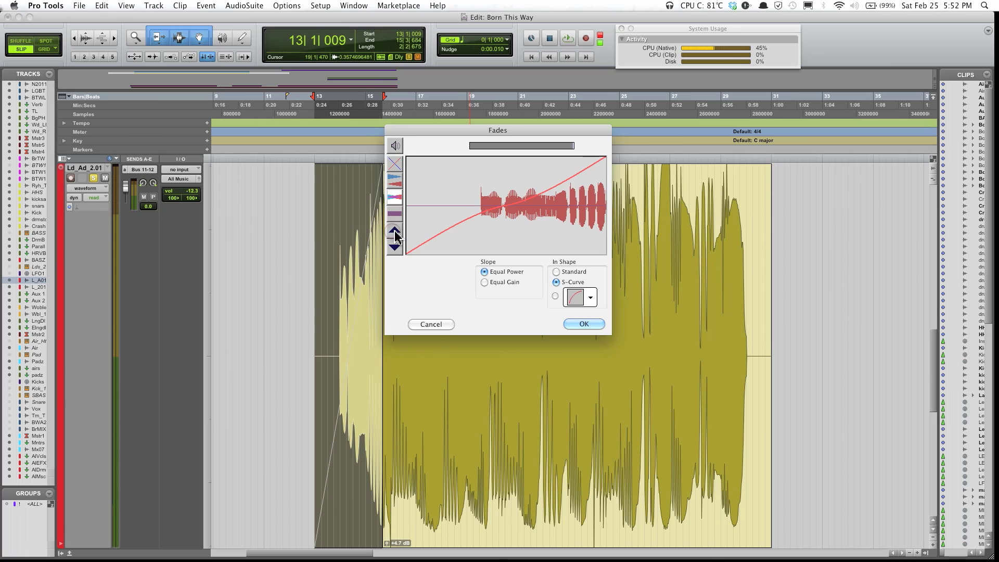
left_click(395, 246)
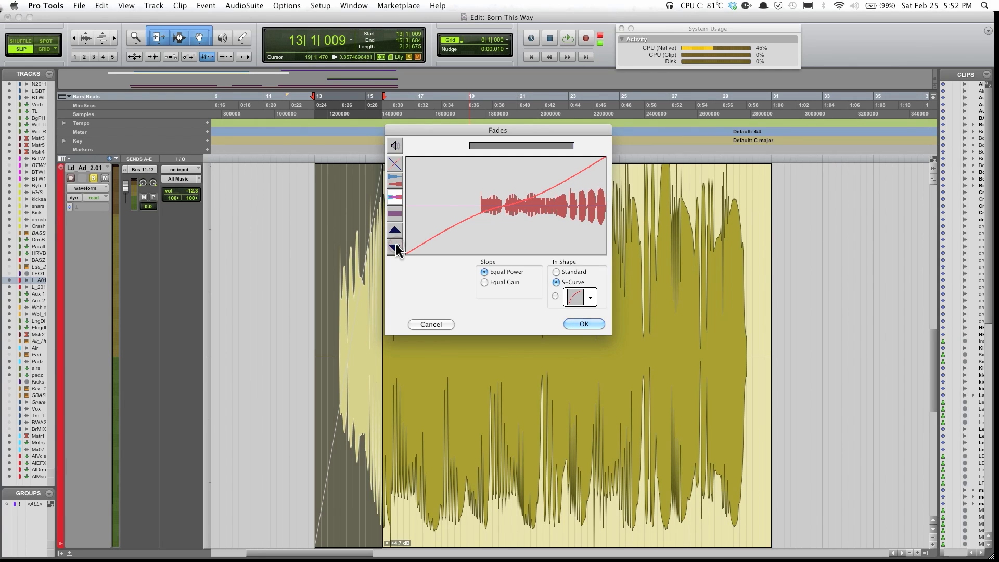
left_click(396, 233)
left_click(396, 233)
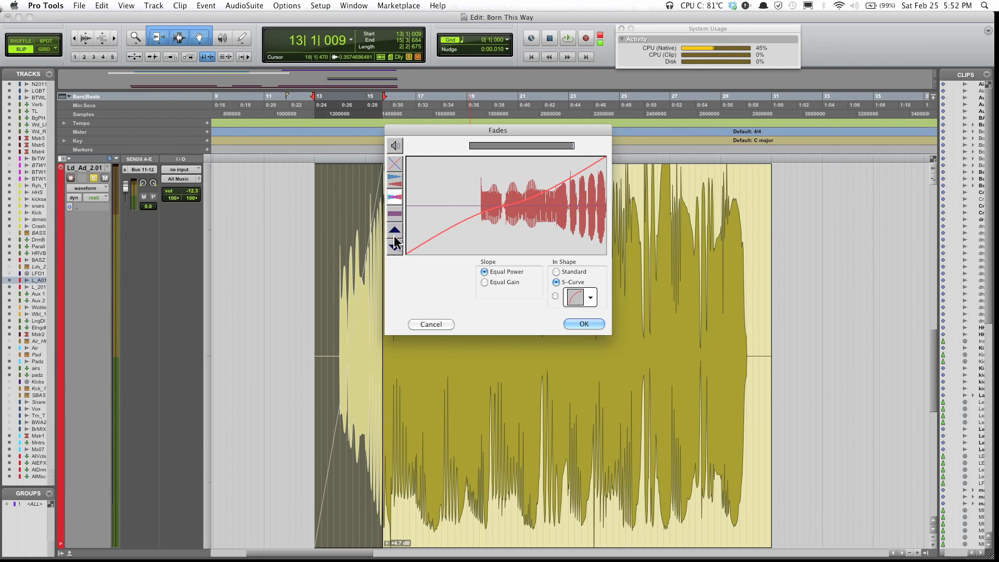
left_click(396, 247)
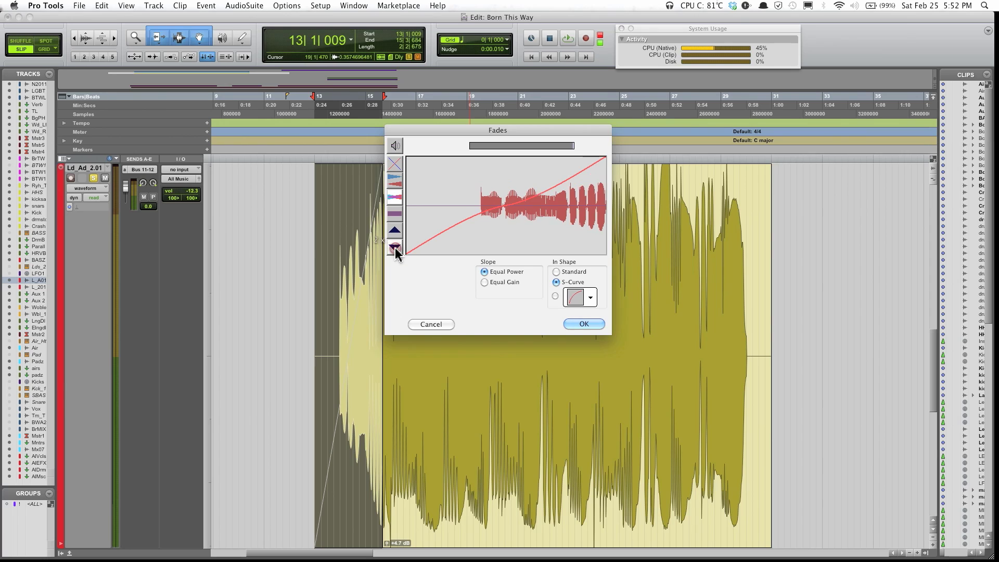
left_click(396, 248)
left_click(395, 248)
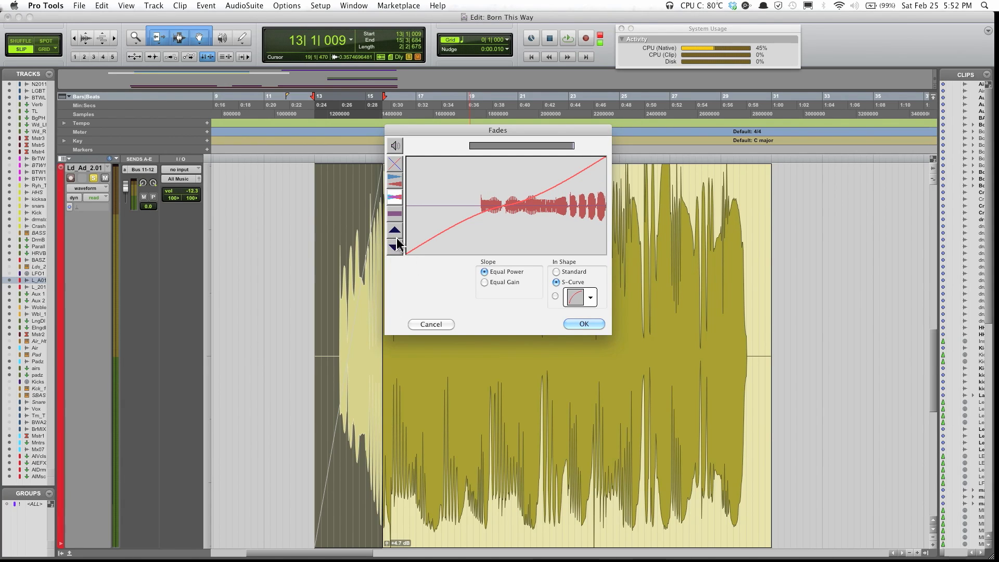
left_click(395, 231)
left_click(395, 230)
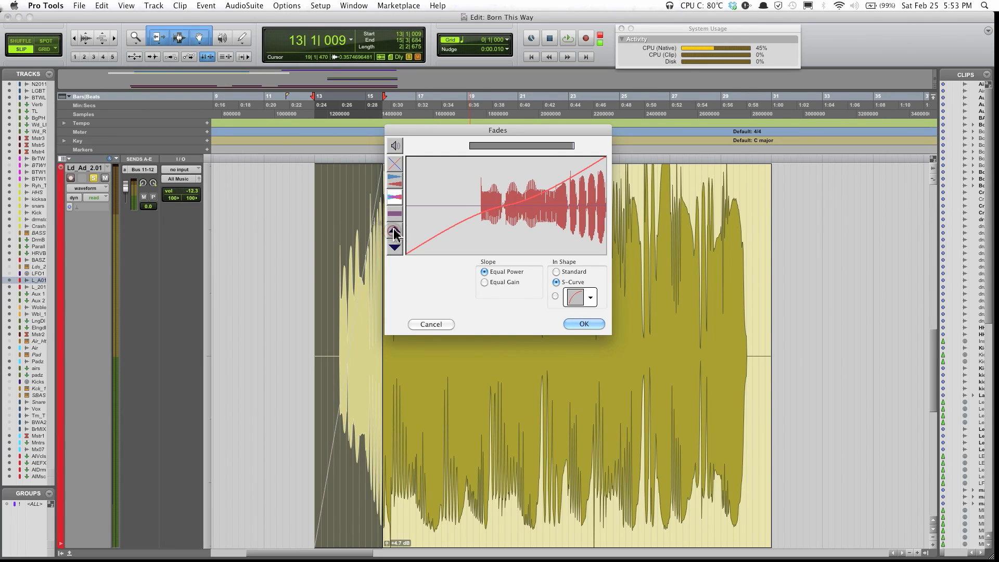
left_click(395, 230)
left_click(397, 249)
left_click(397, 248)
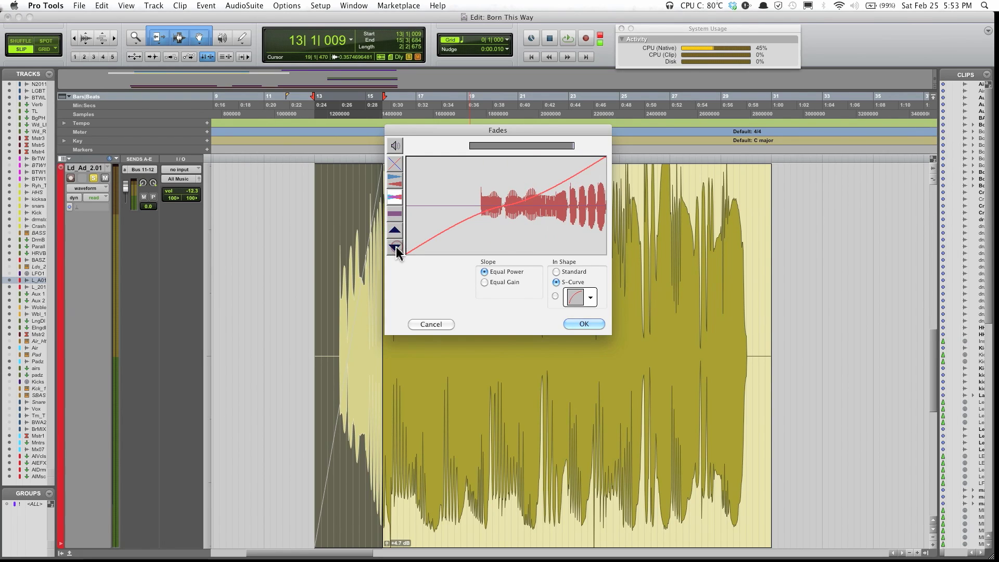
left_click(396, 248)
left_click(395, 233)
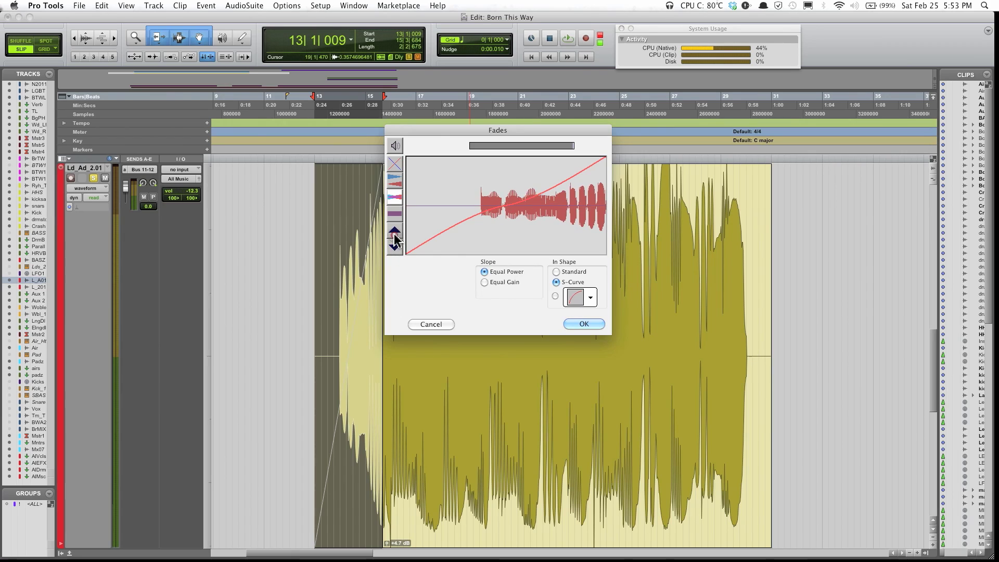
left_click(556, 272)
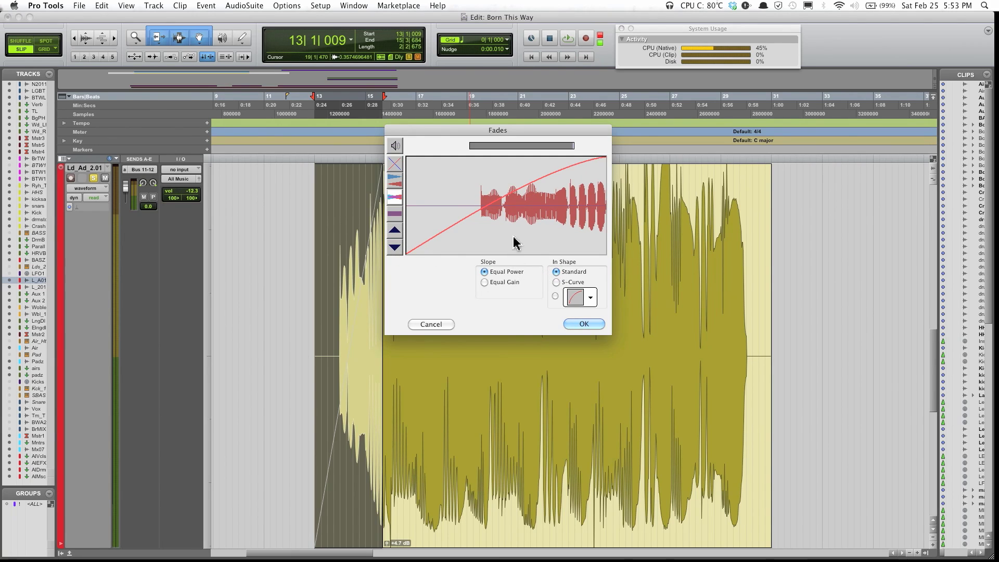
Step: Switch the slope to Equal Gain, reshape the curve, and apply the fade-in with OK
left_click(484, 283)
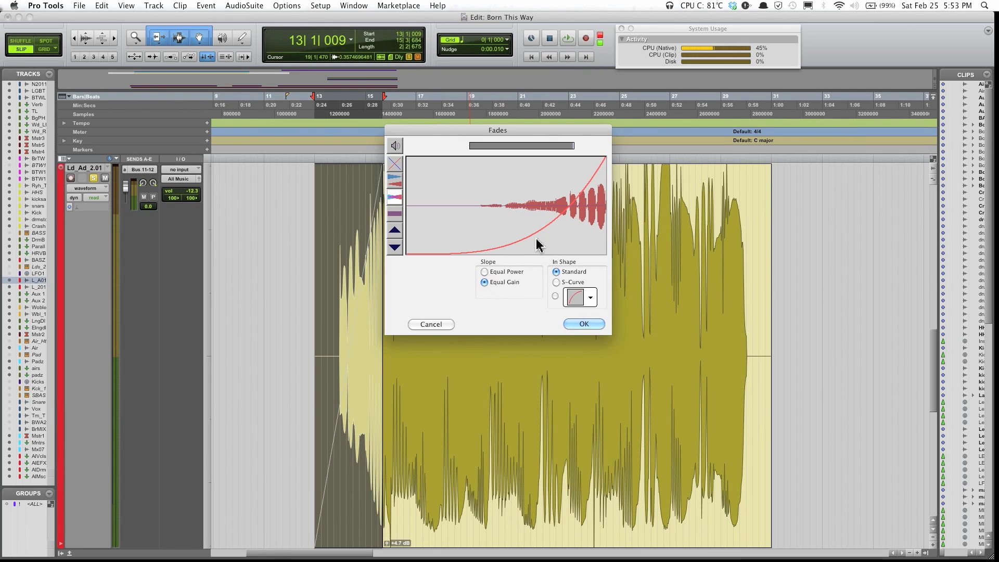
left_click_drag(536, 238, 535, 204)
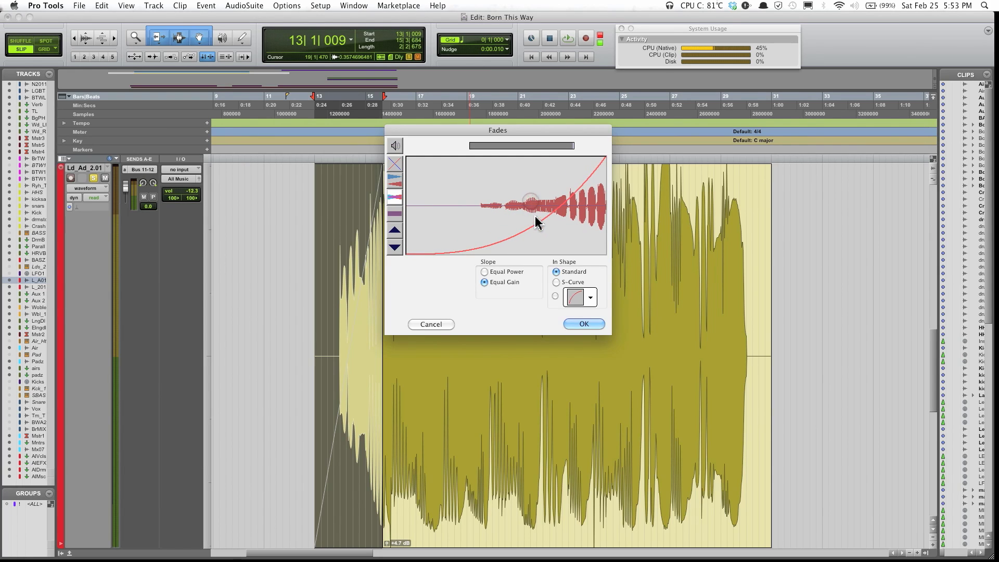
left_click(581, 325)
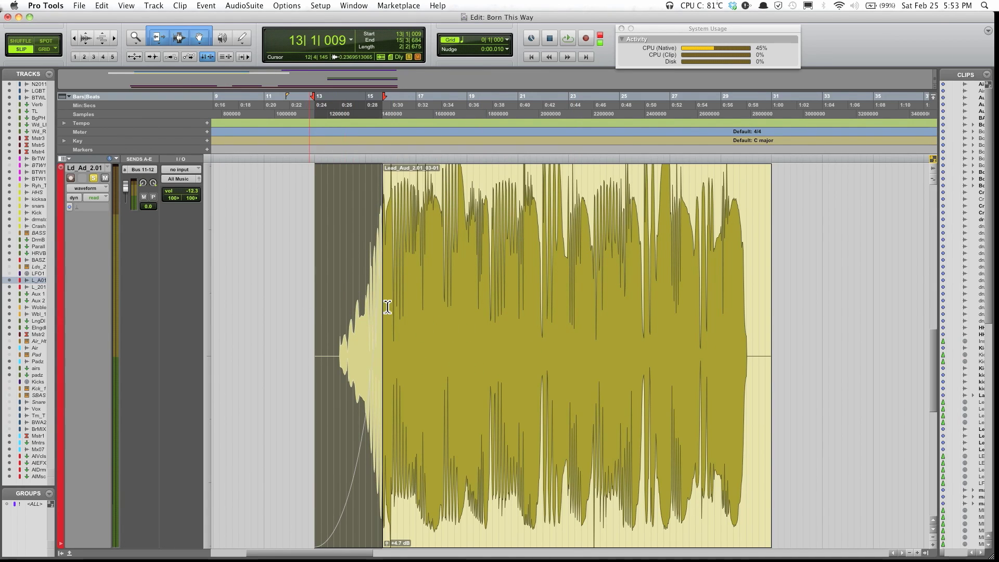
Step: Play back the clip start to hear the fade-in, then undo it with Cmd+Z
left_click(356, 296)
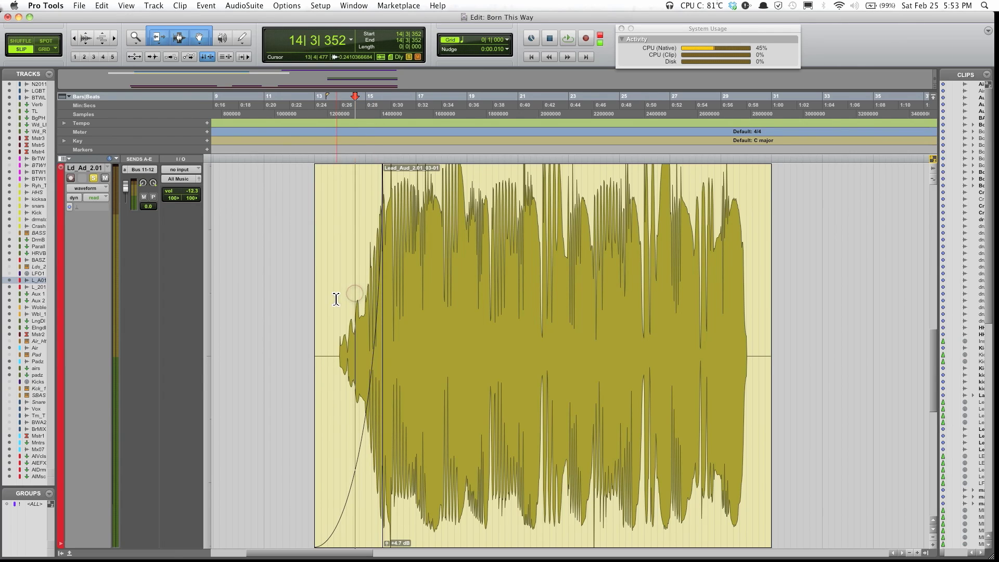
key("space")
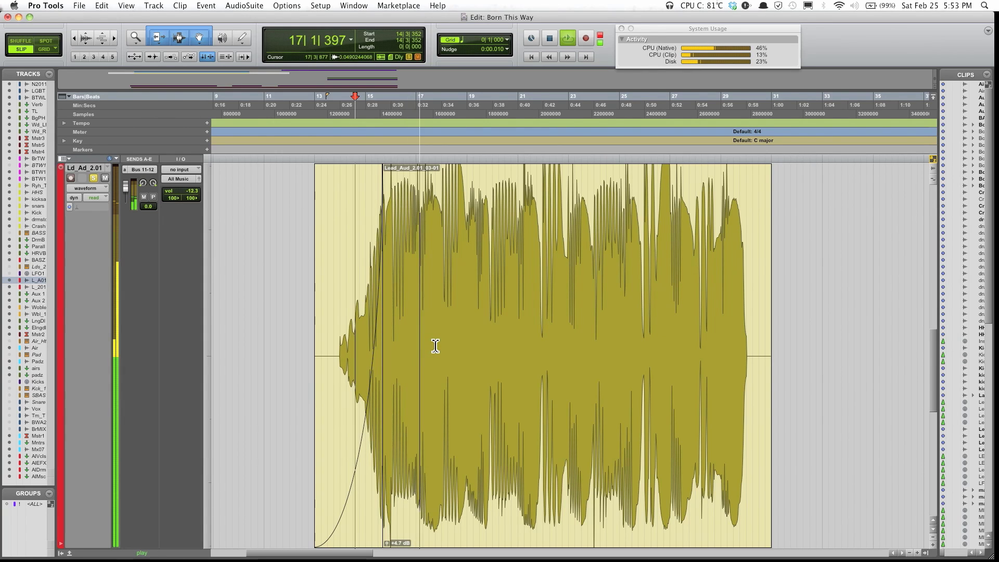
key("space")
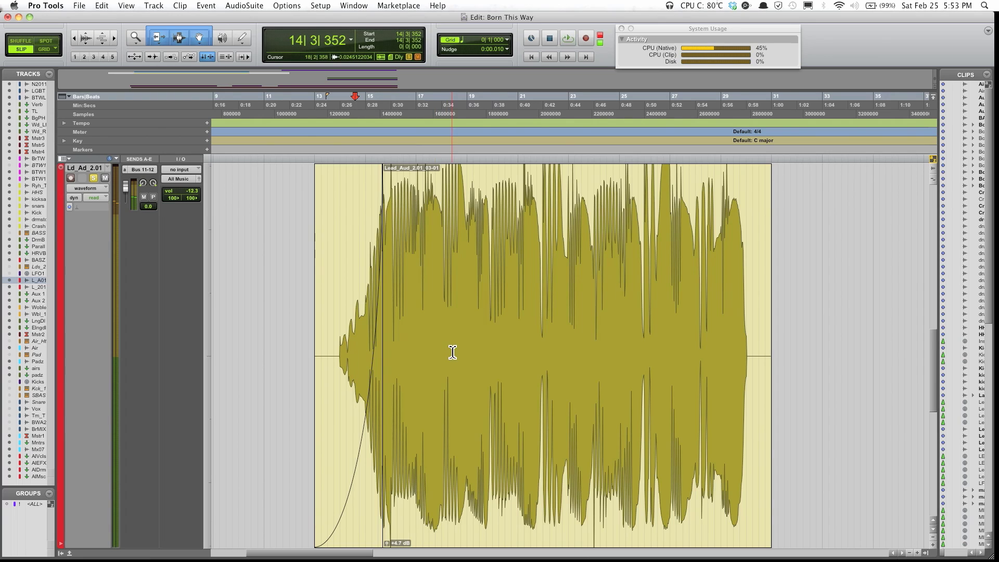
key("super+z")
key("super+z")
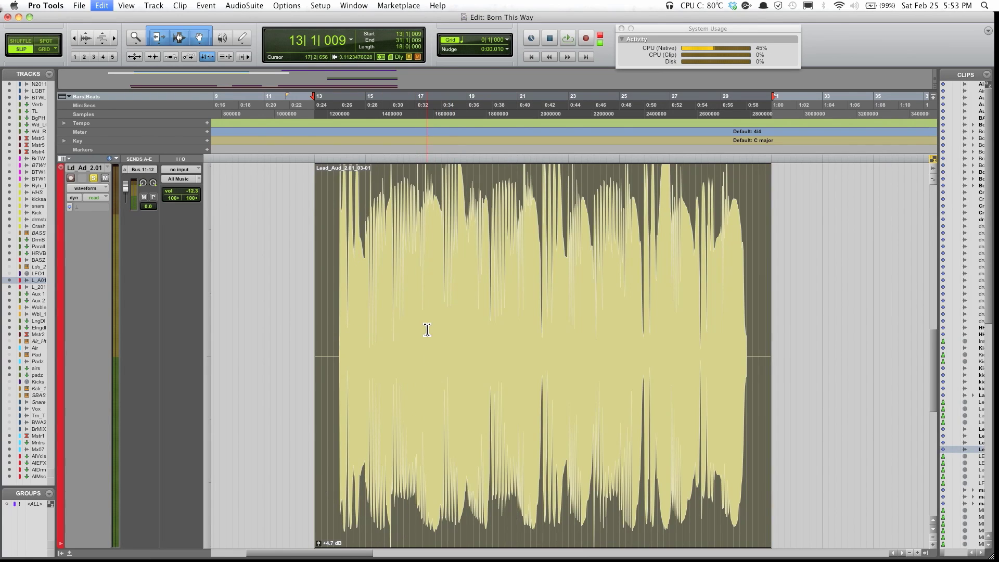
Step: Place the insertion point in the vocal clip at 15|2|464
left_click(275, 230)
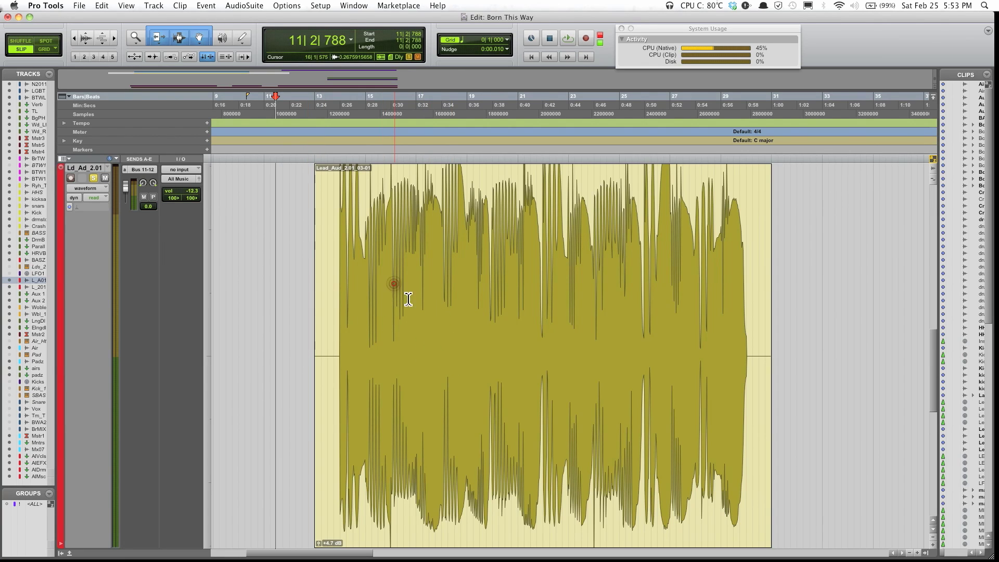
left_click(394, 286)
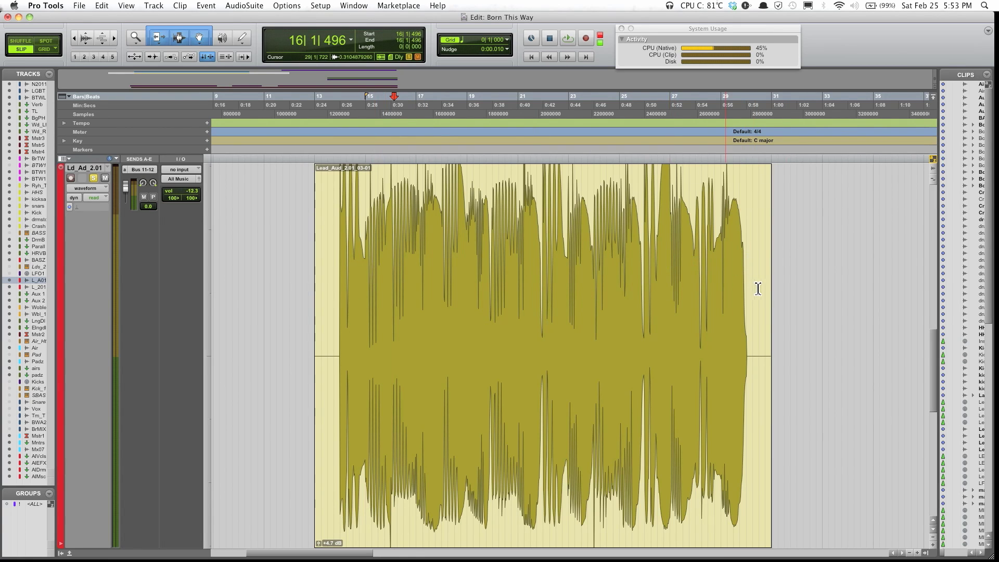
left_click(380, 272)
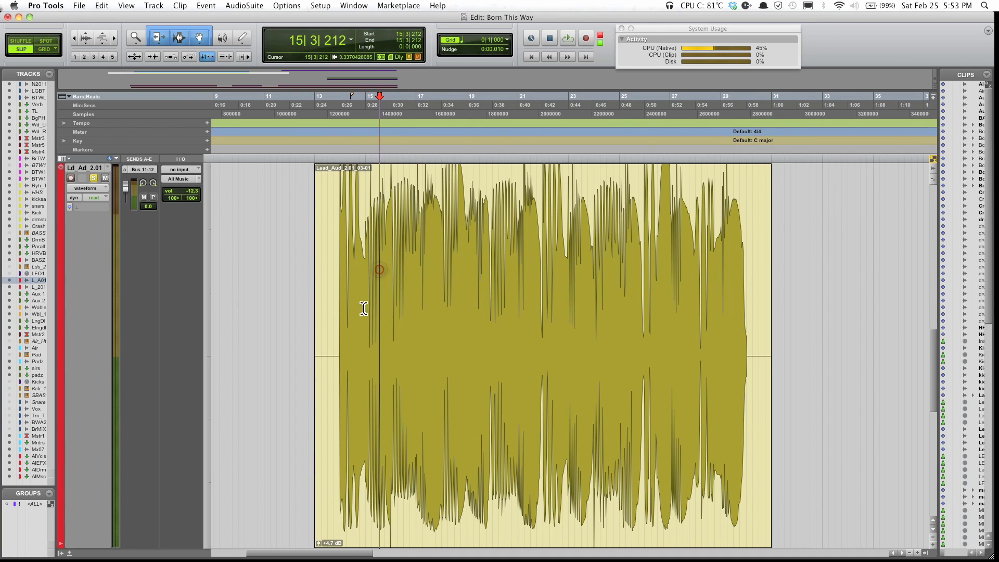
left_click(366, 272)
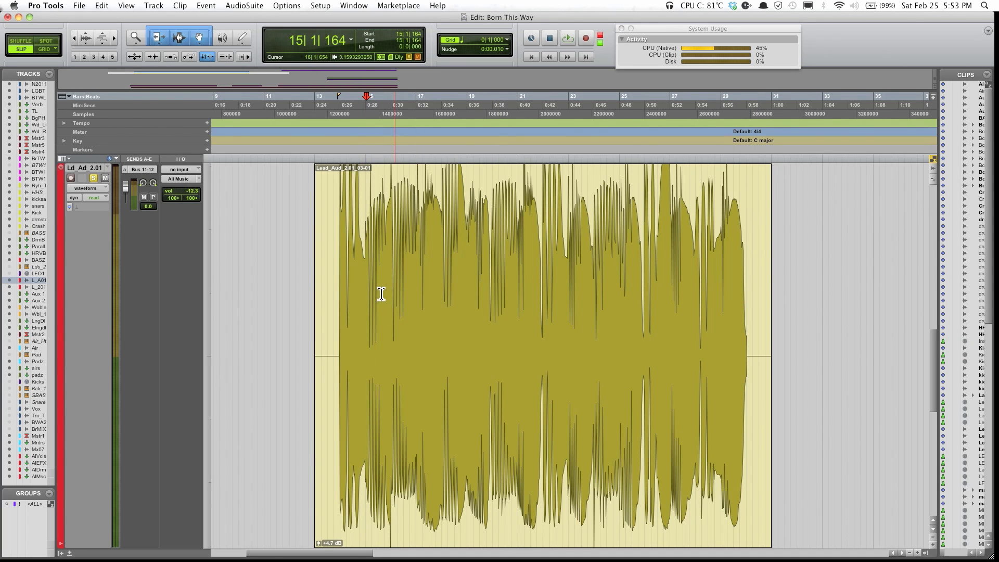
left_click(378, 264)
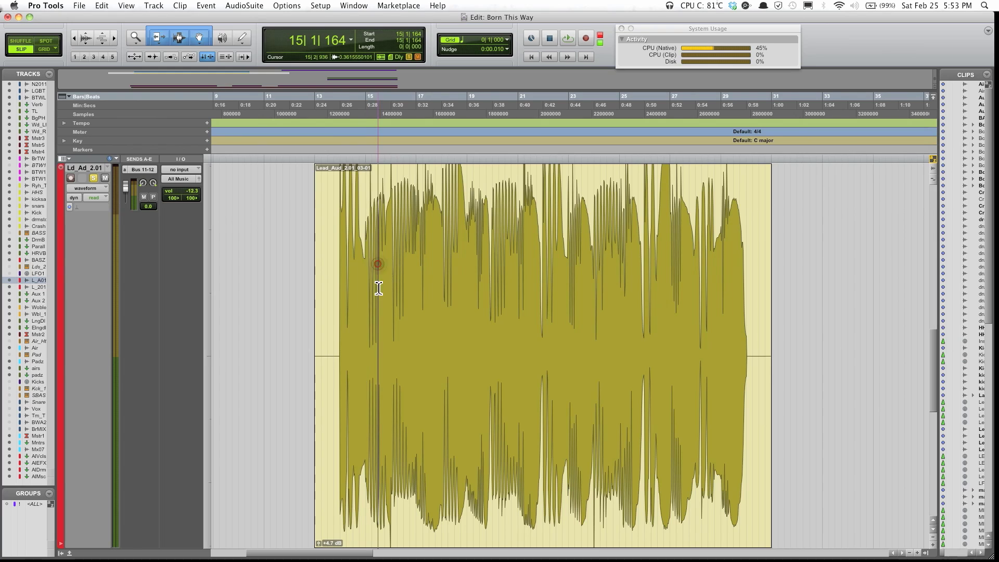
left_click(375, 256)
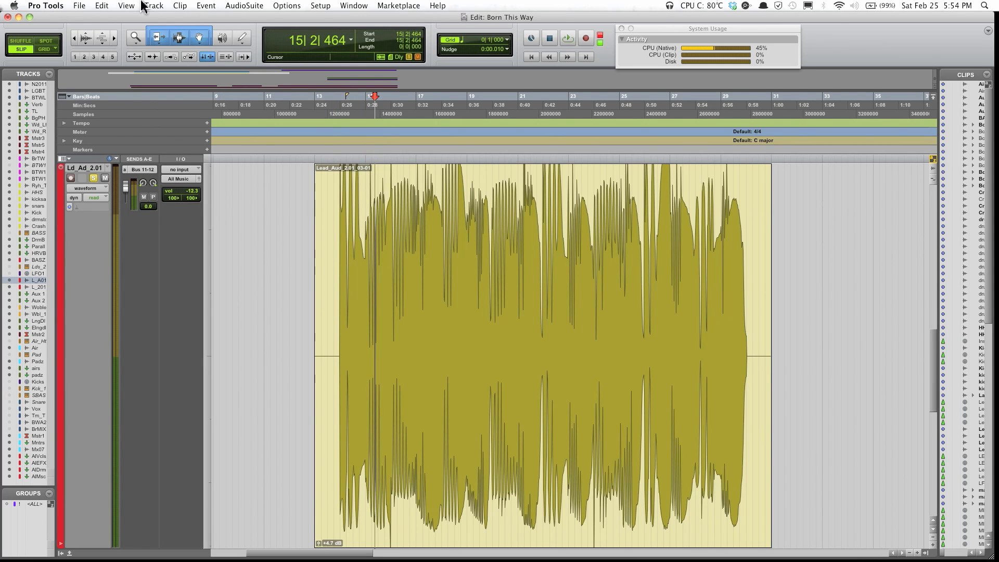
Step: Apply Edit > Fades > Fade to Start up to 15|2|464, then undo it with Cmd+Z
left_click(102, 6)
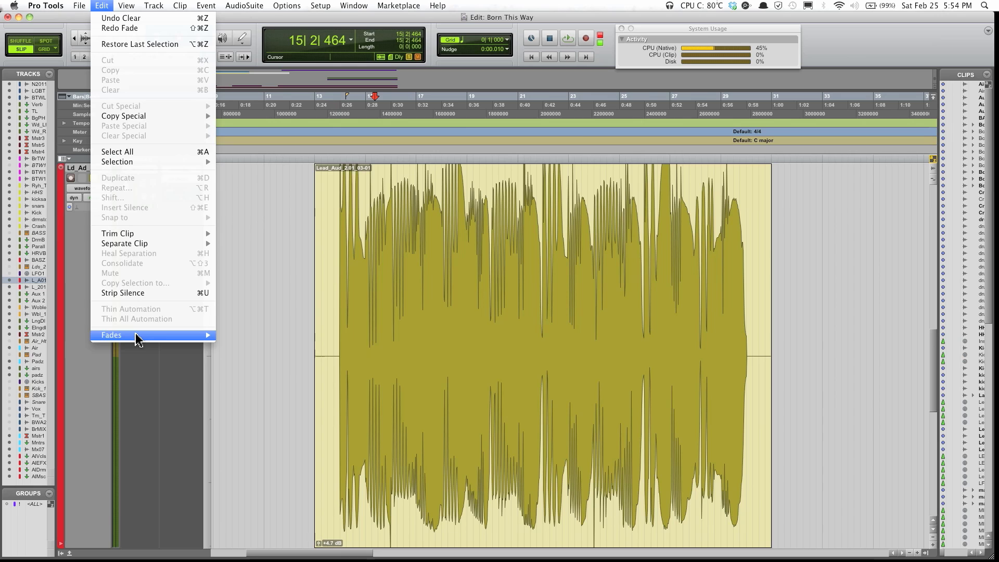
mouse_move(136, 336)
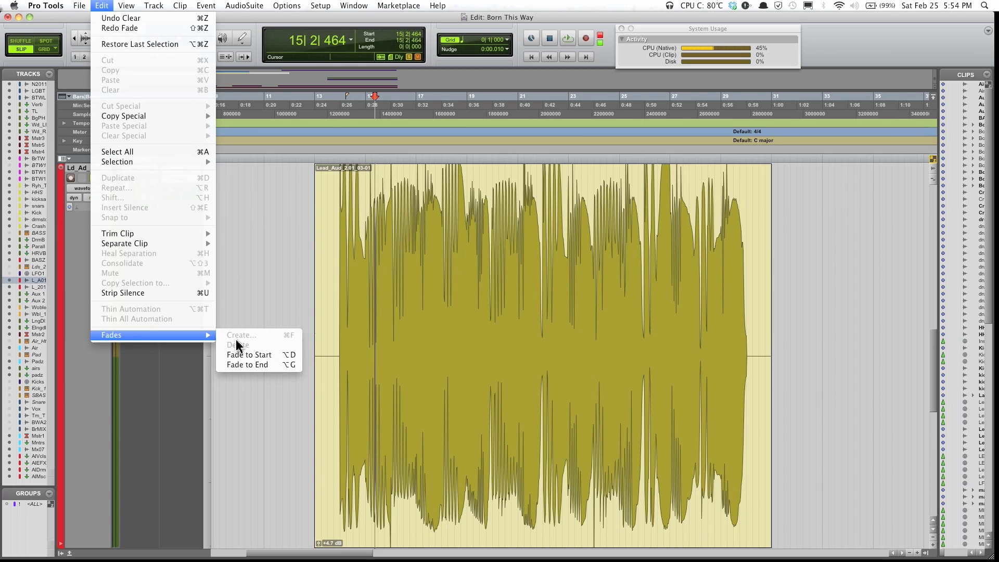
left_click(262, 356)
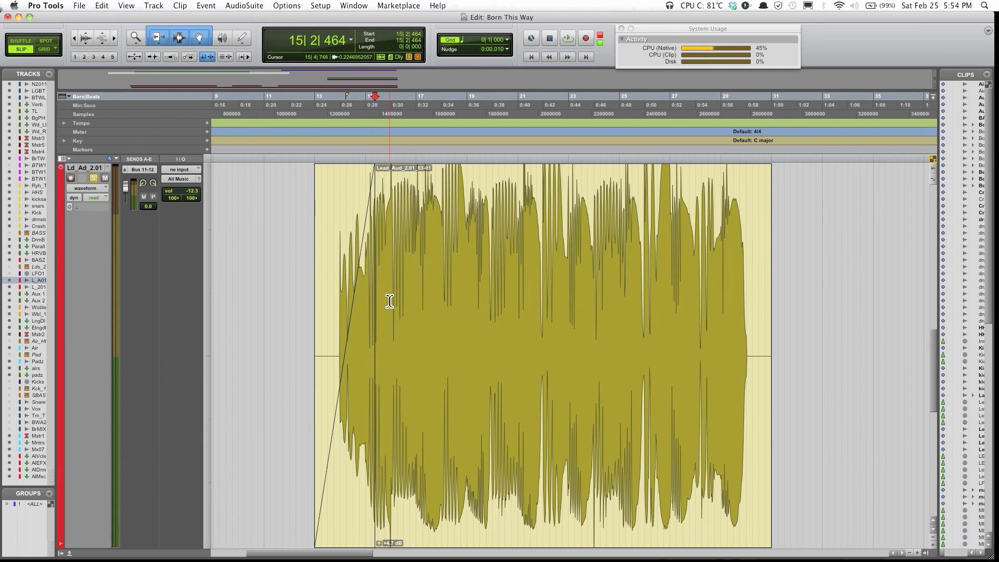
key("super+z")
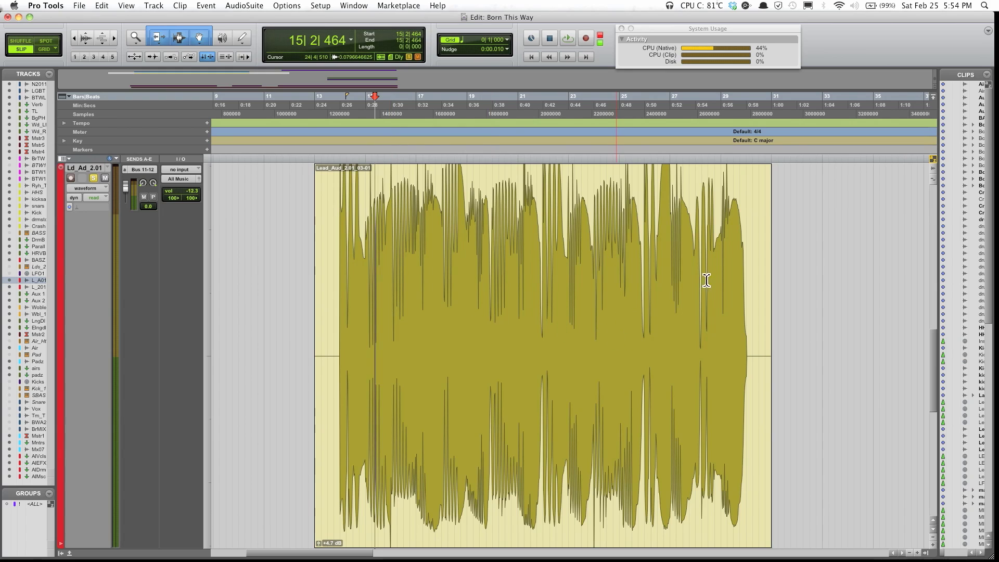
Step: Place the insertion point at 28|1|153 and apply Edit > Fades > Fade to End
left_click(704, 237)
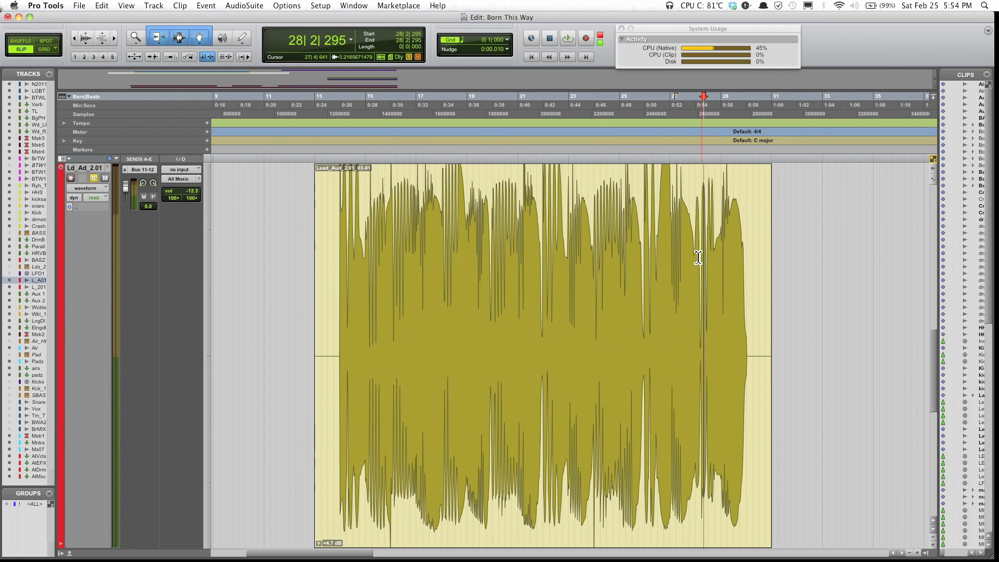
left_click(697, 254)
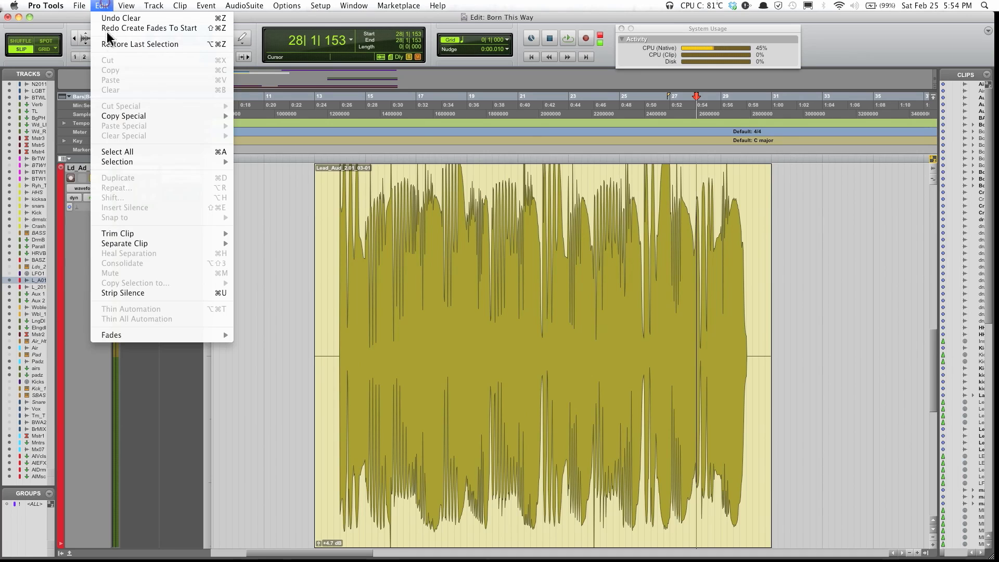
mouse_move(162, 336)
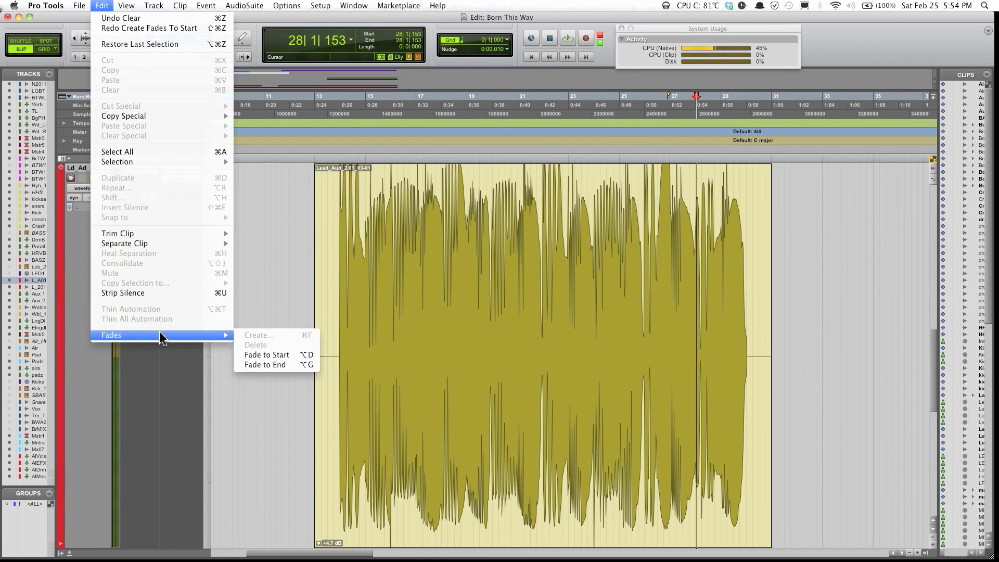
left_click(278, 367)
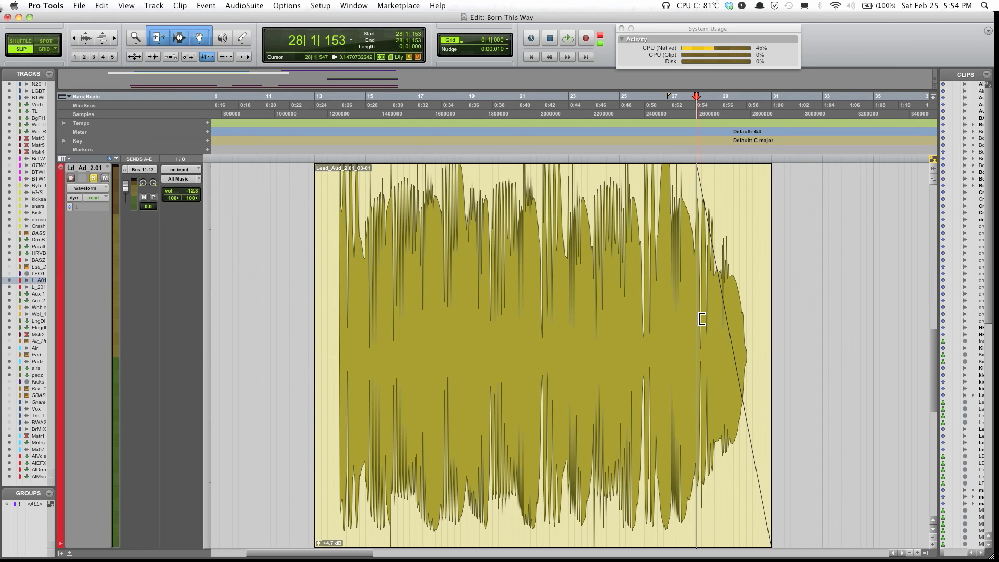
Step: Drag the Lead_Aud_2.01 fade-out's left edge back to 27|2|829, lengthening the ramp to silence
left_click_drag(701, 320, 648, 321)
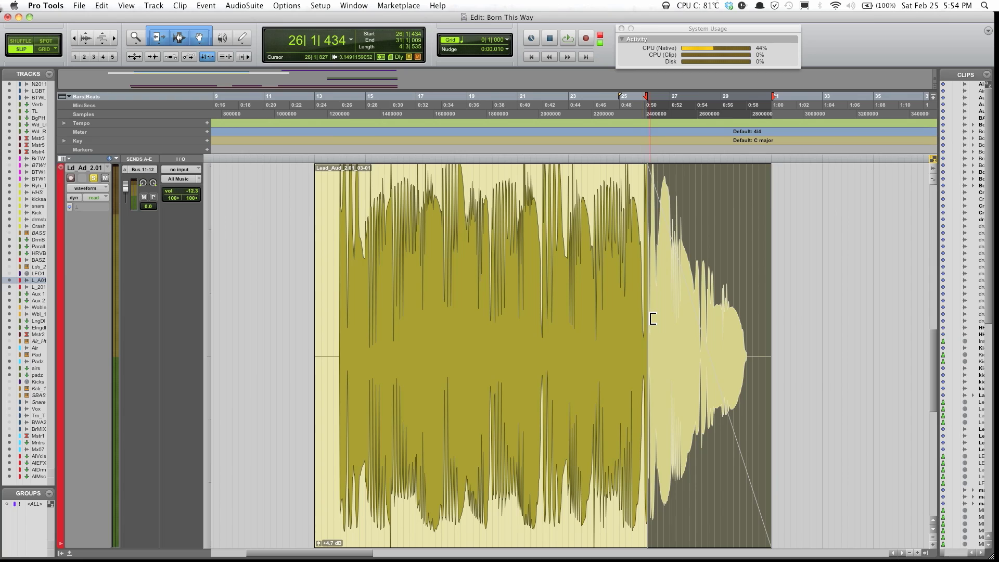
left_click(711, 318)
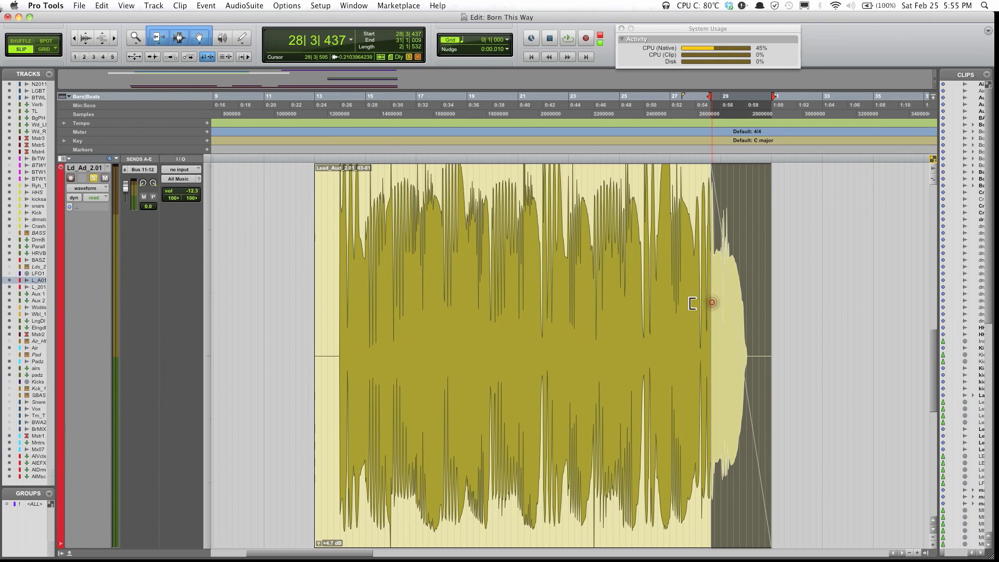
left_click_drag(714, 303, 682, 303)
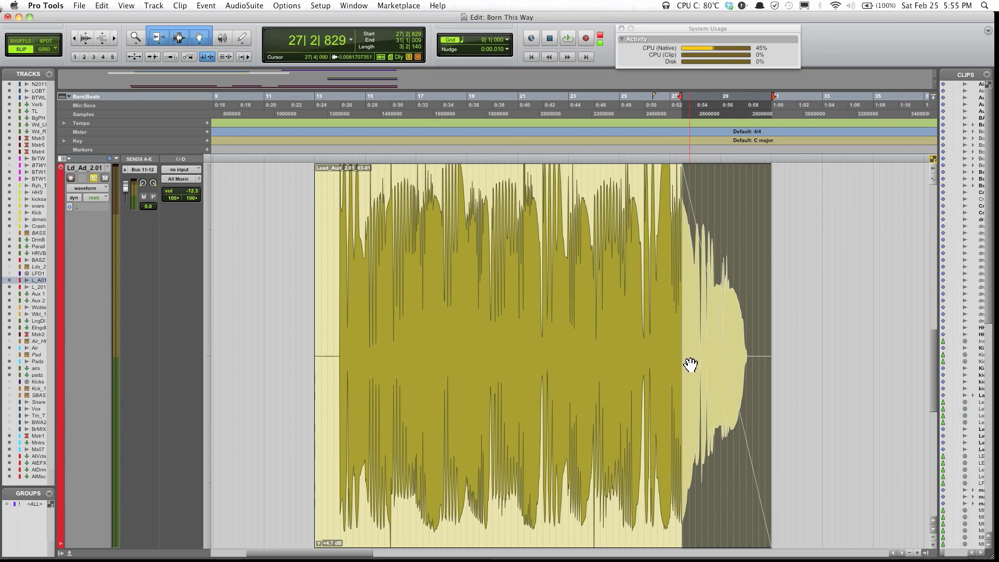